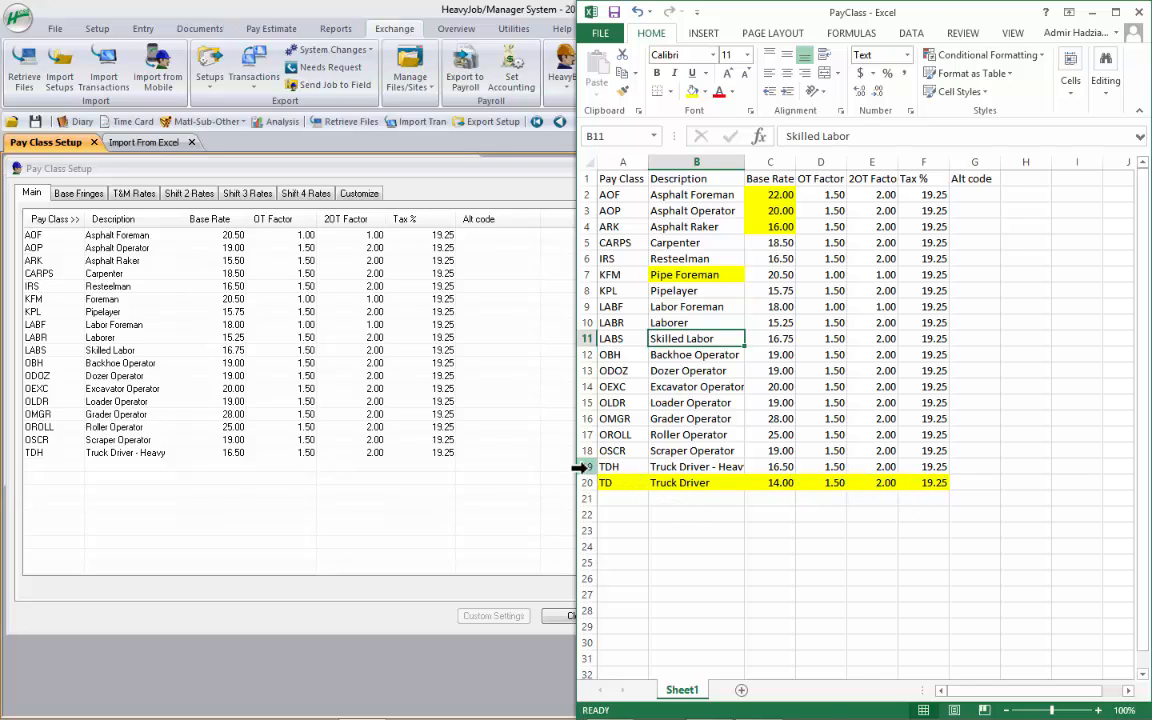
Delete the entire TDH (Truck Driver - Heavy) row from the pay class worksheet
left_click(587, 467)
right_click(587, 467)
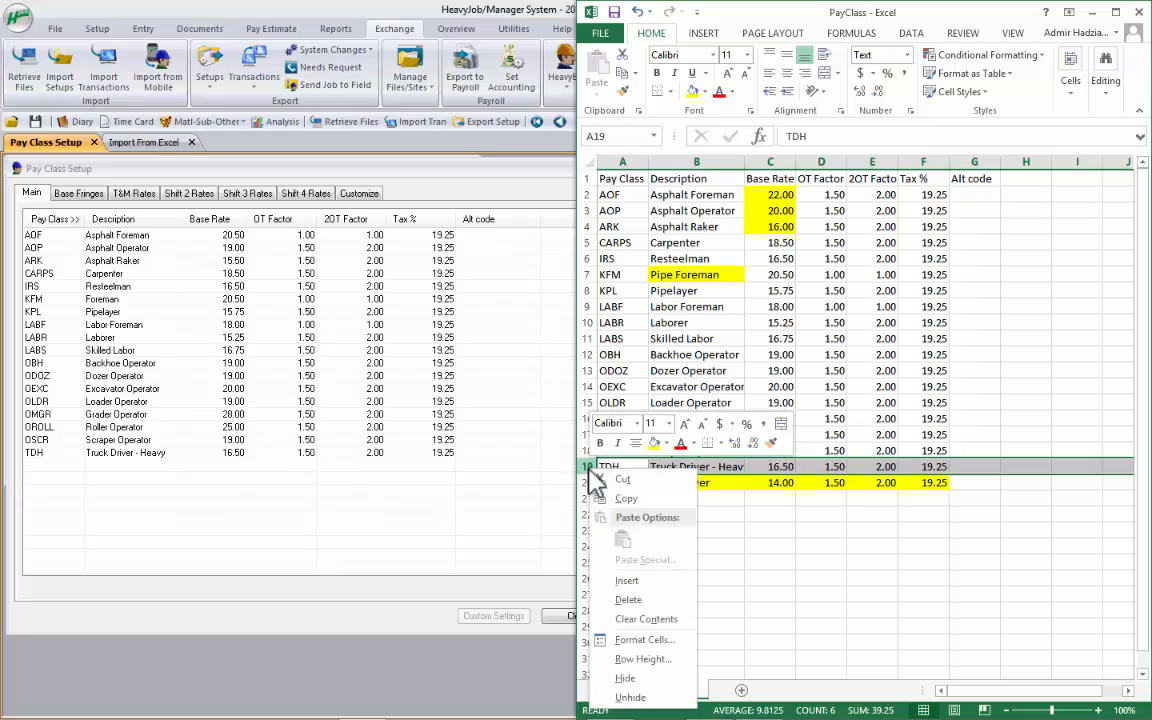
left_click(628, 599)
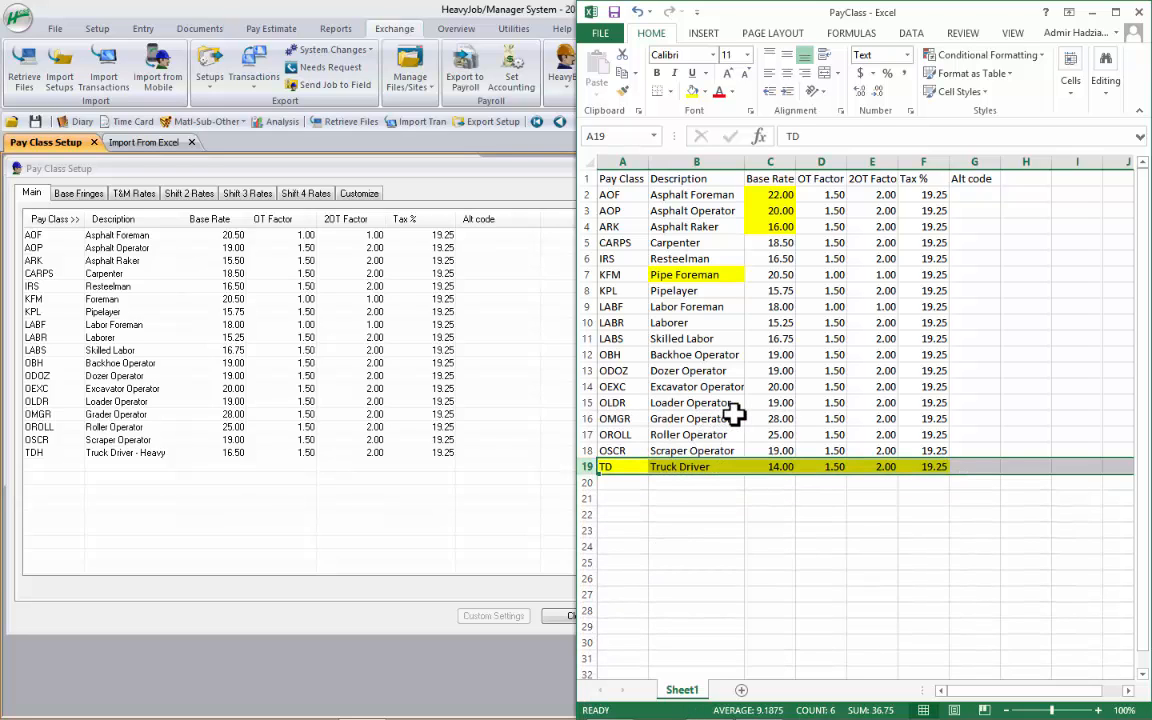
left_click(694, 484)
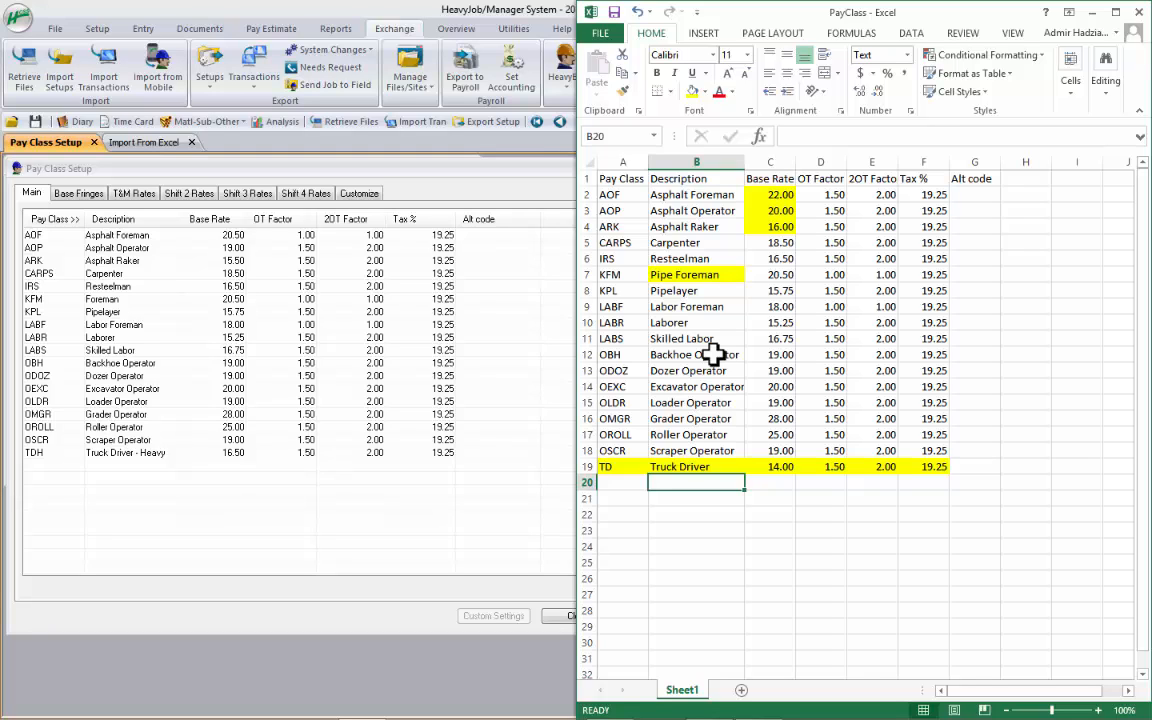
Save the workbook to the Desktop as PayClass, replacing the existing file, and close it
left_click(612, 36)
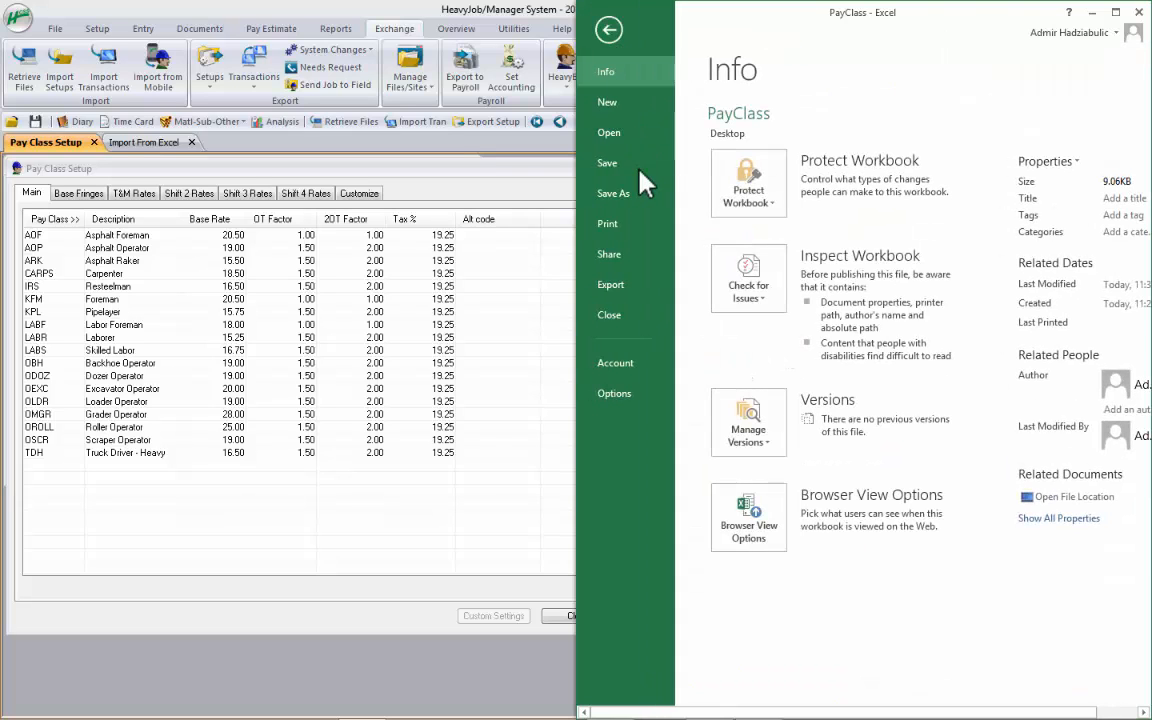
left_click(632, 200)
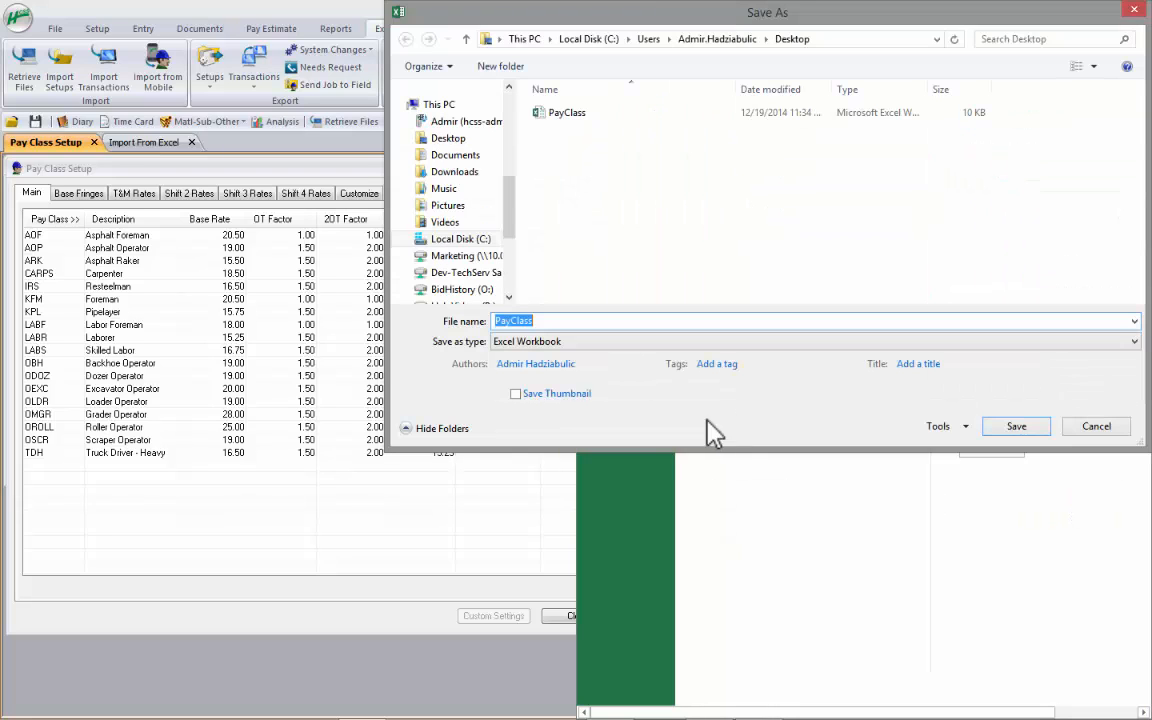
left_click(1005, 432)
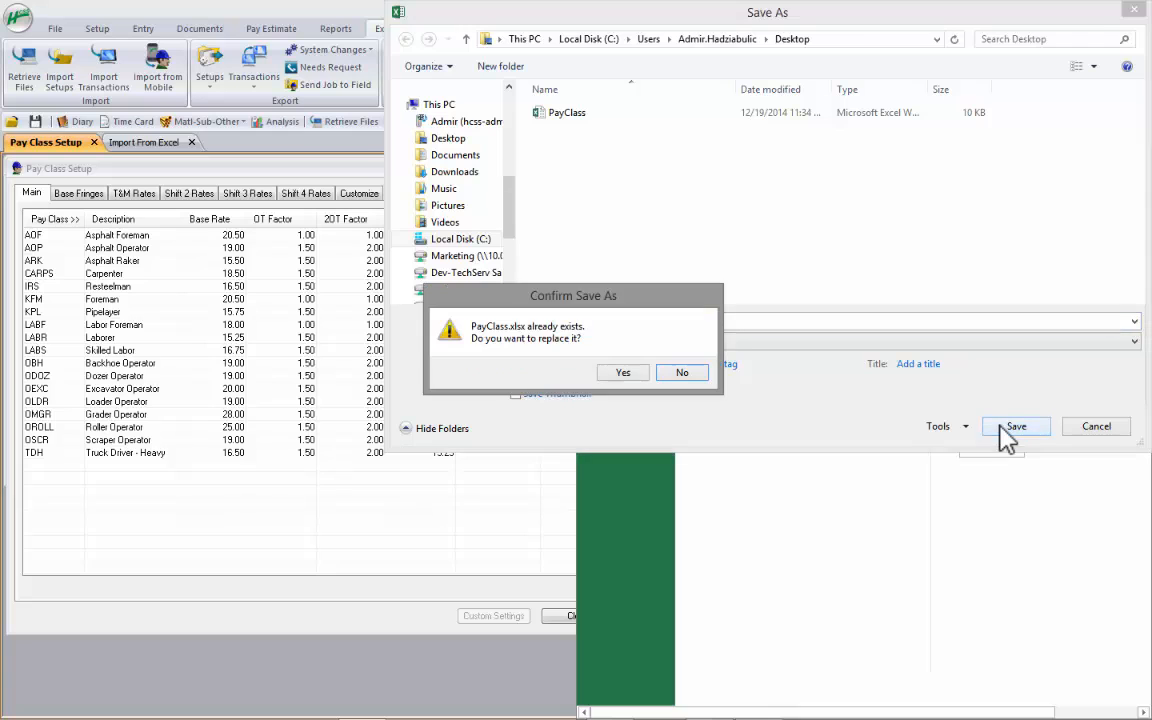
left_click(618, 373)
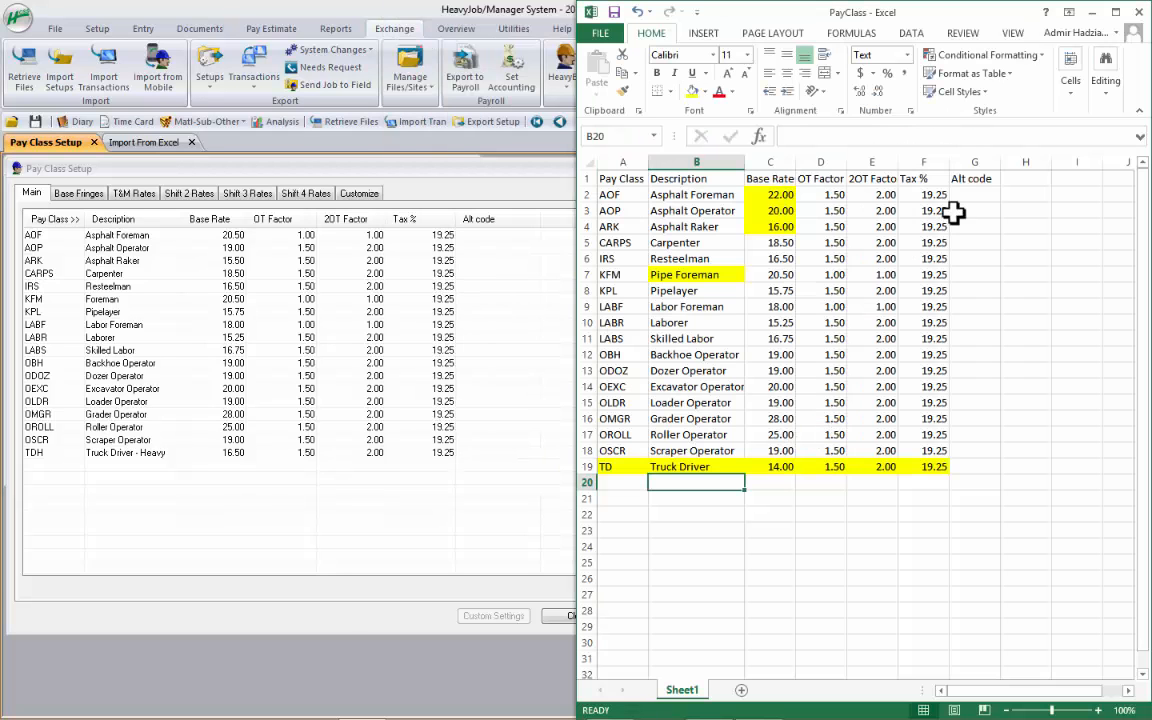
left_click(1137, 13)
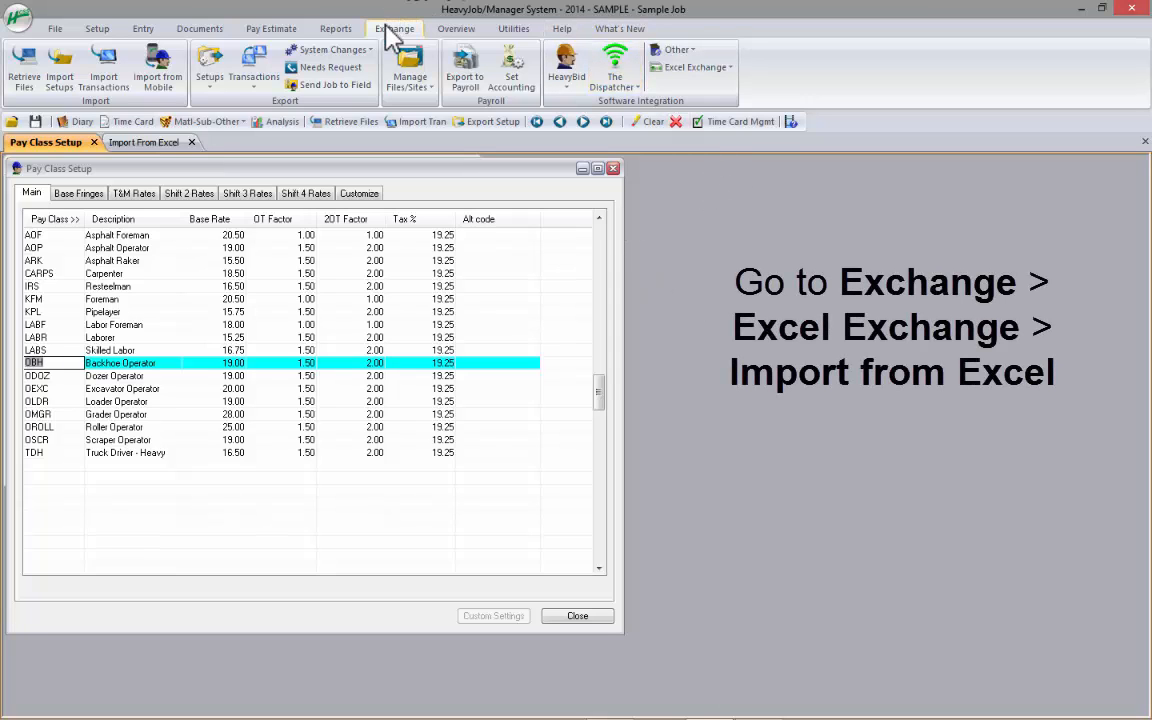
Open HeavyJob's Import from Excel form, maximize it and choose Pay Classes as the setup file to update
left_click(727, 68)
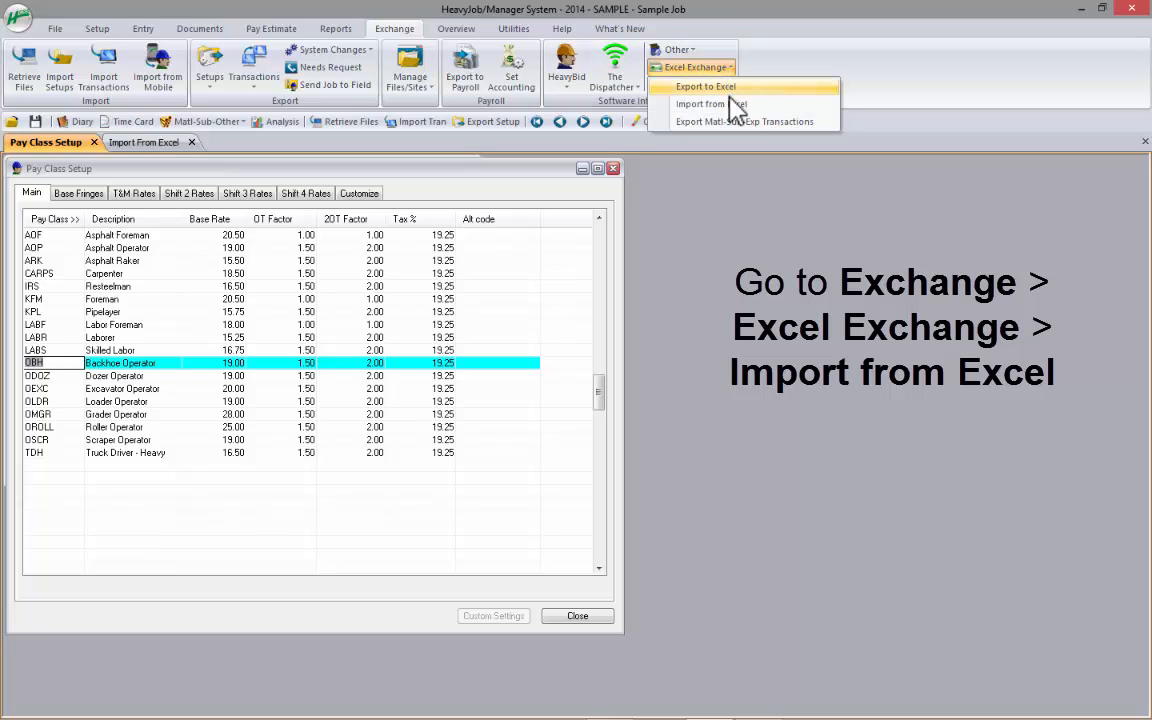
left_click(742, 105)
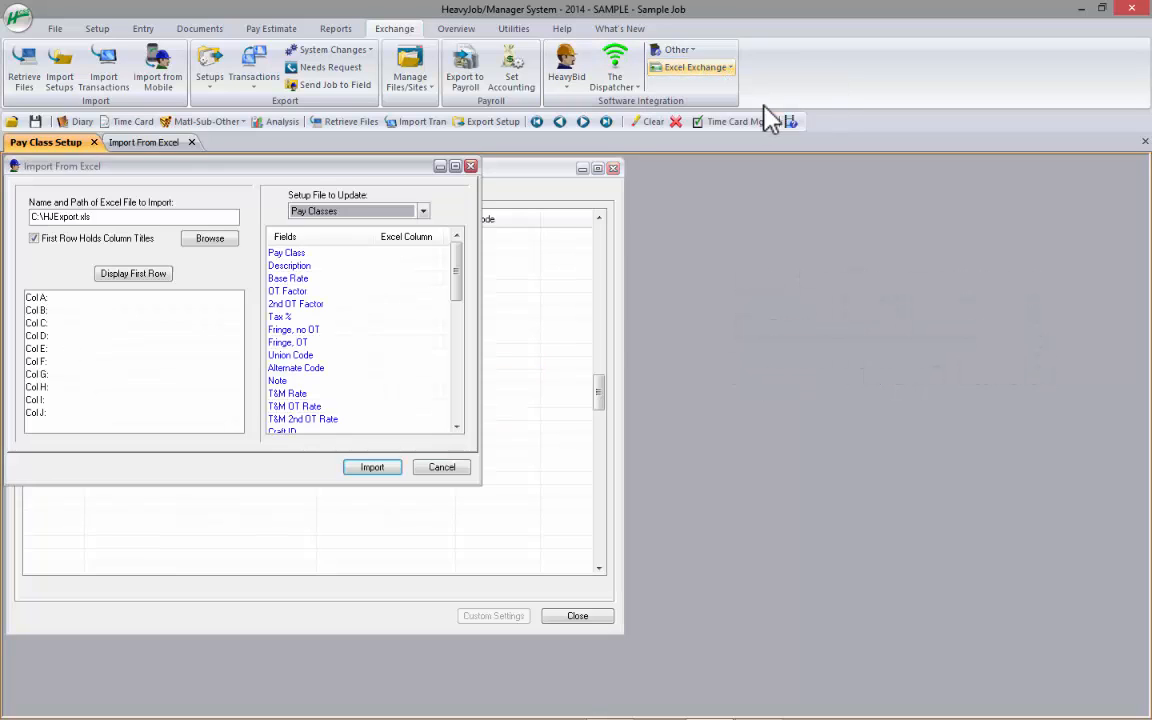
left_click(455, 167)
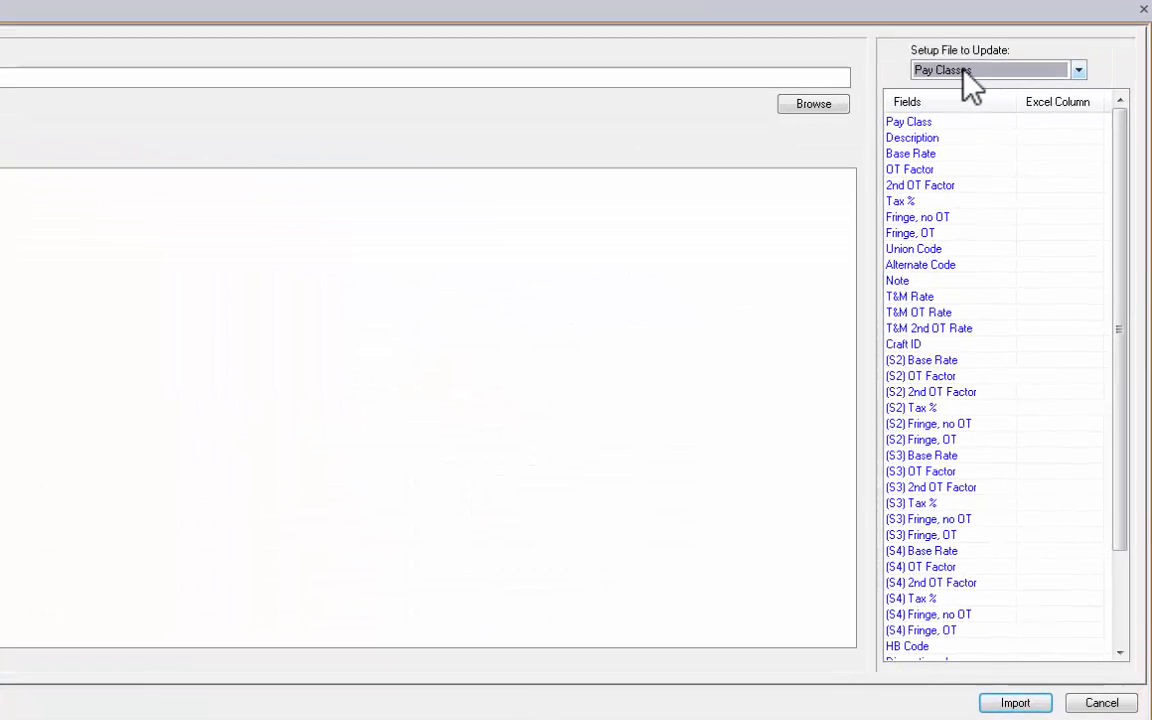
left_click(1004, 190)
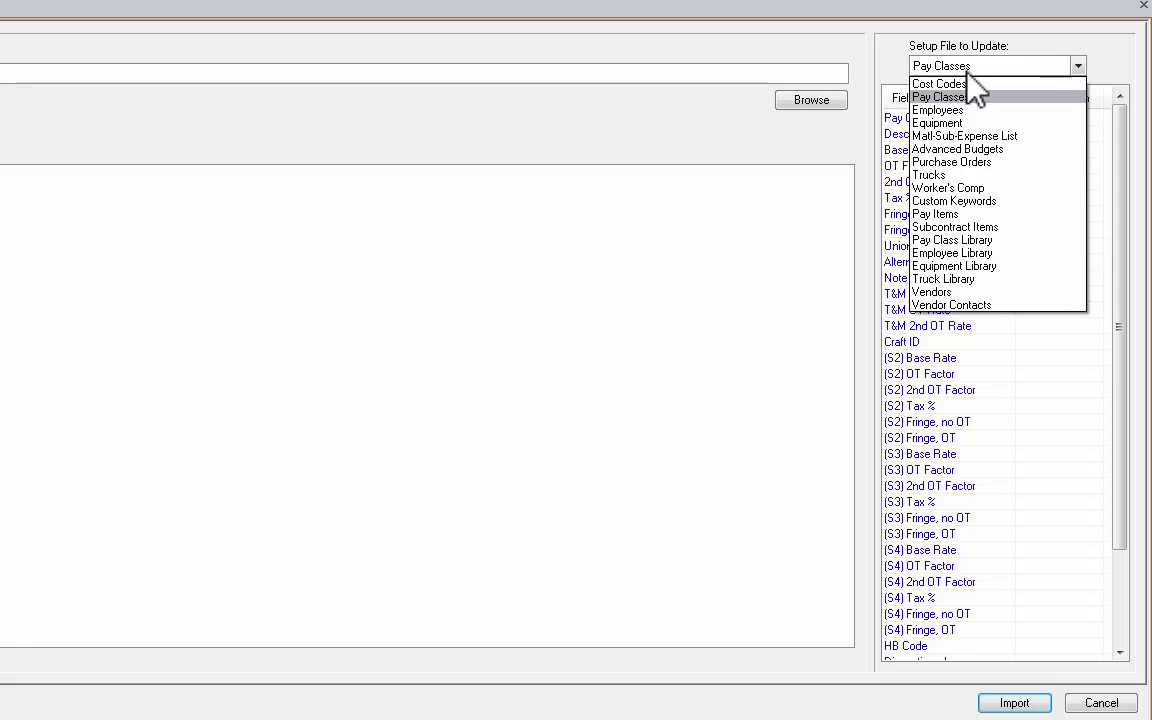
left_click(968, 97)
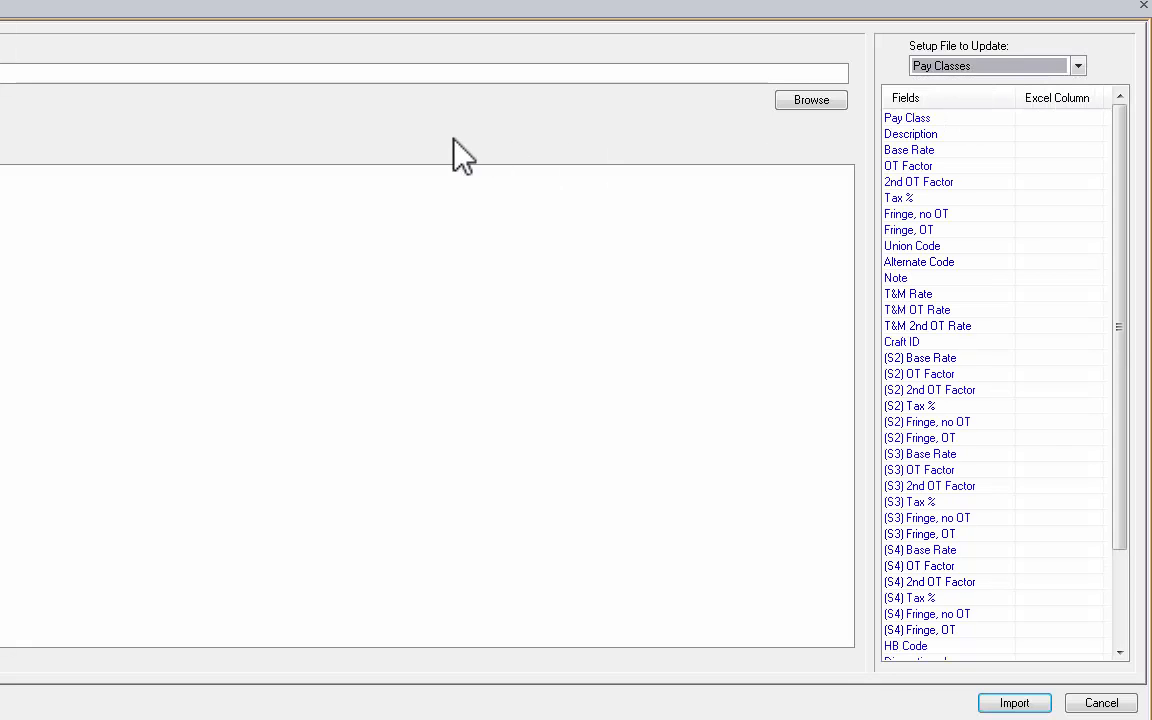
Choose PayClass.xlsx from the Desktop as the import file, using the *.xlsx file type
left_click(812, 102)
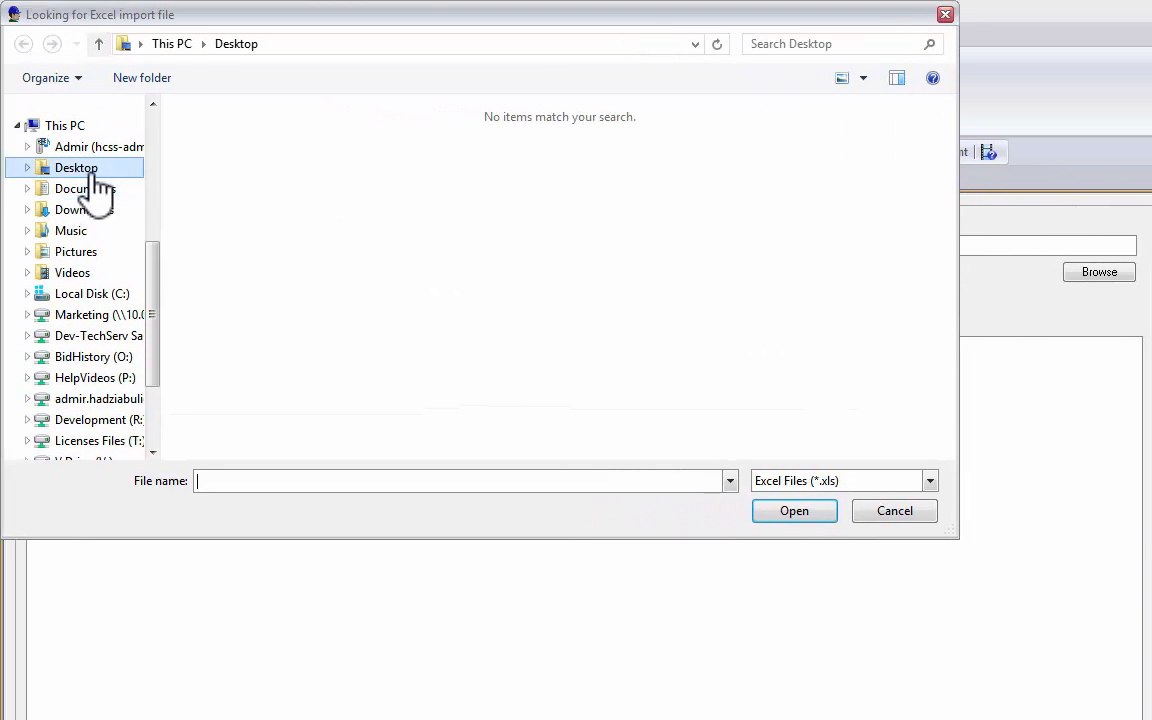
left_click(864, 482)
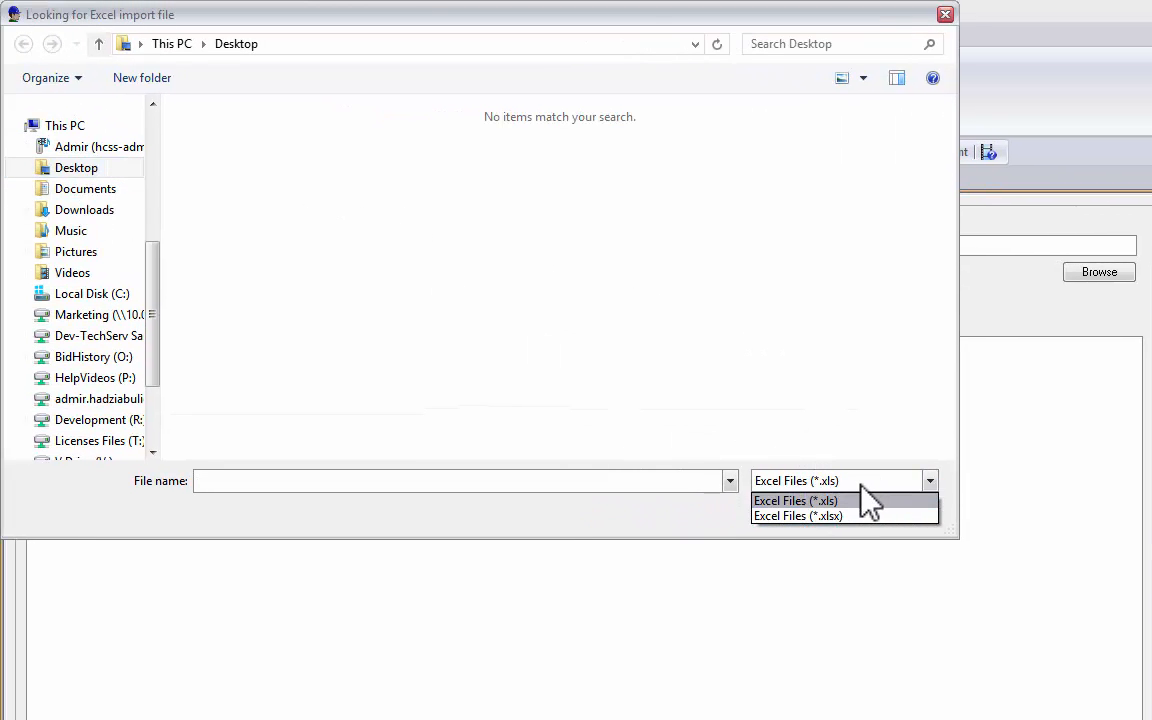
left_click(811, 518)
double_click(239, 178)
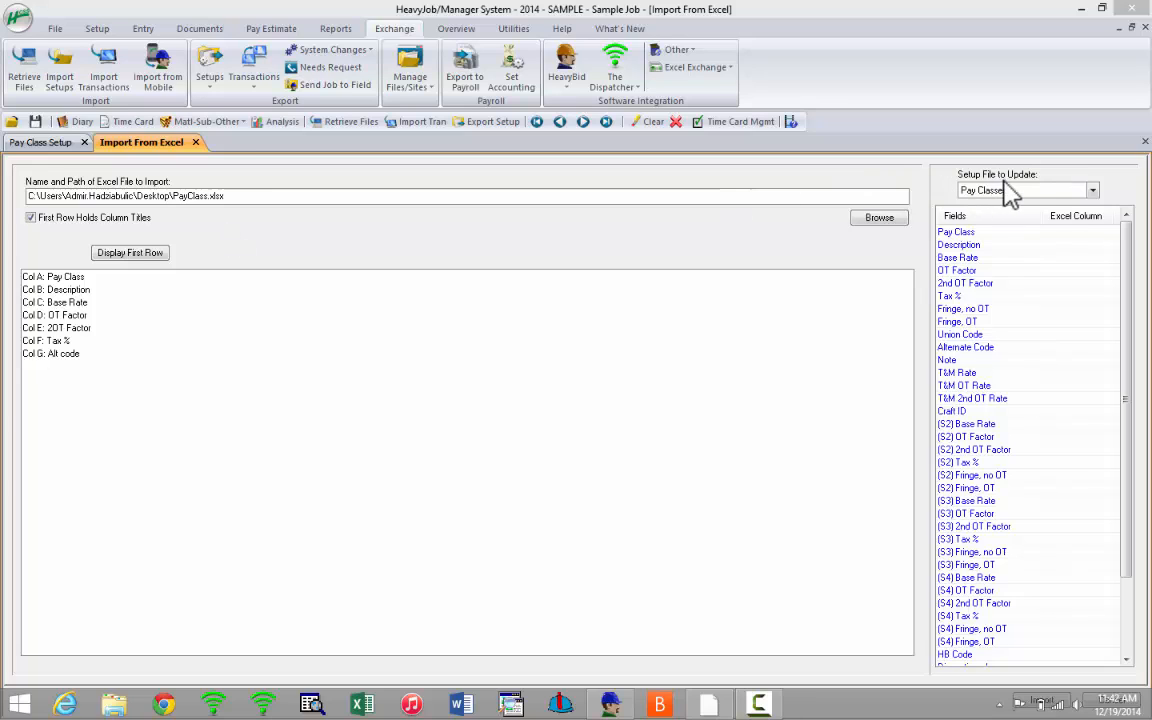
Map the Pay Class, Description and Base Rate fields to Excel columns A, B and C
left_click(1074, 232)
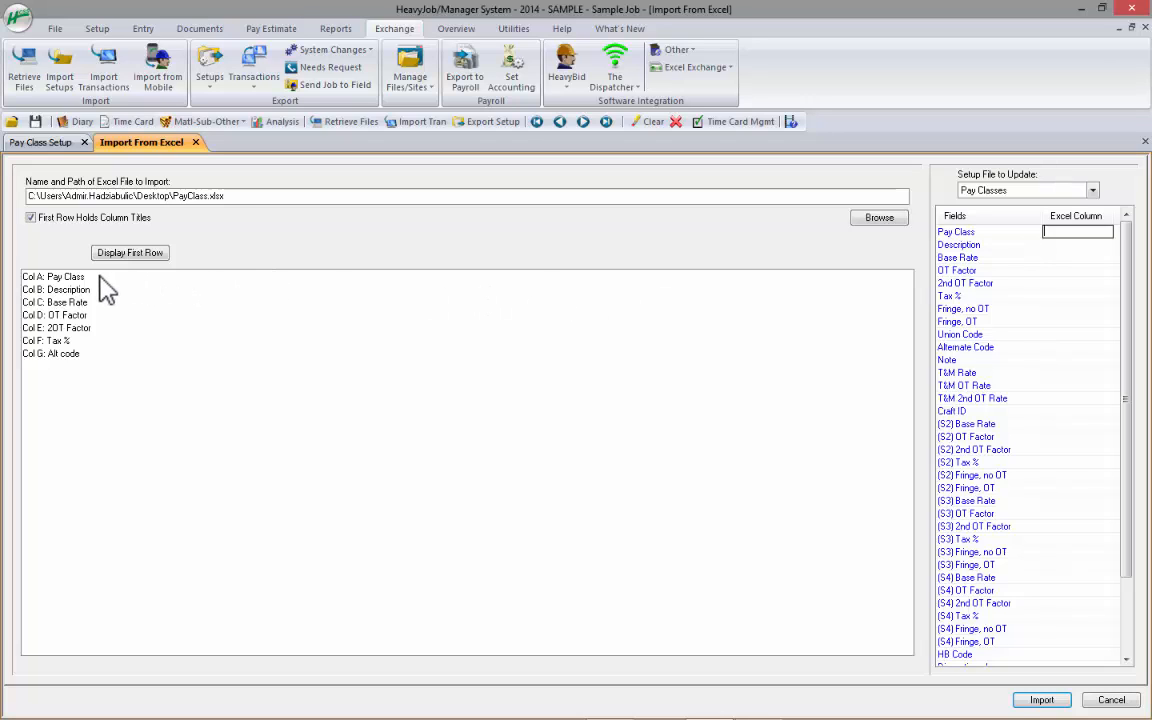
type("A")
key("Return")
type("B")
key("Return")
type("C")
key("Return")
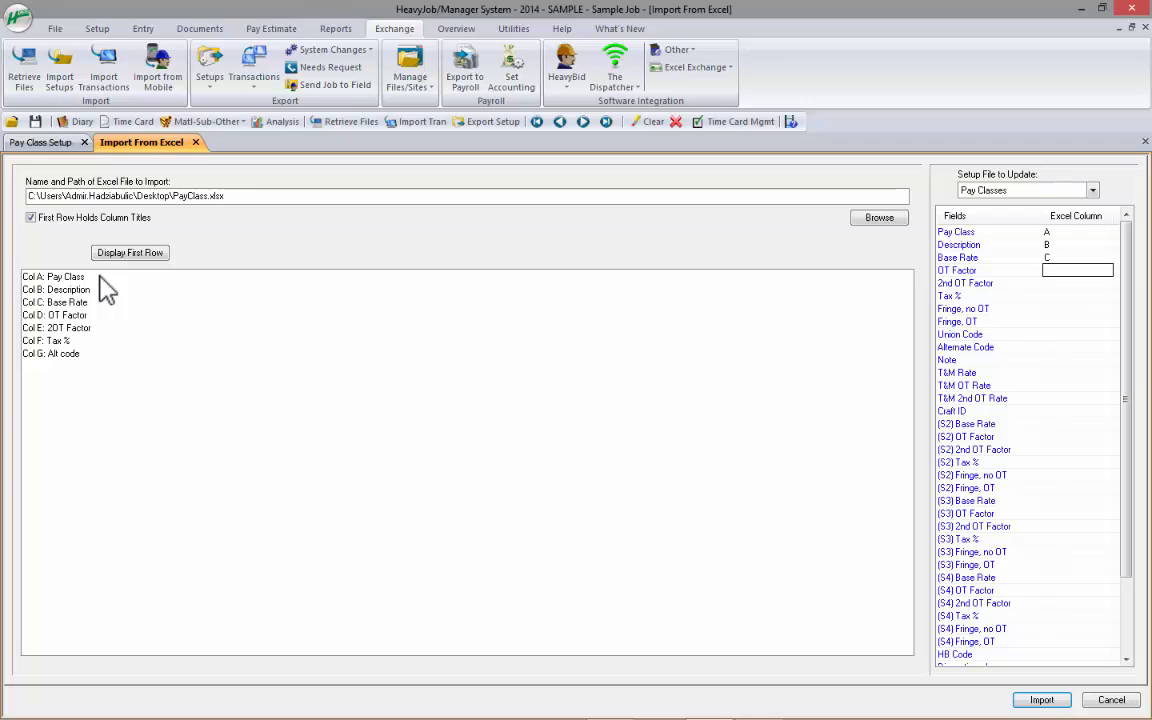
Map OT Factor, 2nd OT Factor and Tax % to Excel columns D, E and F, and Alternate Code to column G
type("D")
key("Return")
type("E")
key("Return")
type("F")
key("Return")
key("Return")
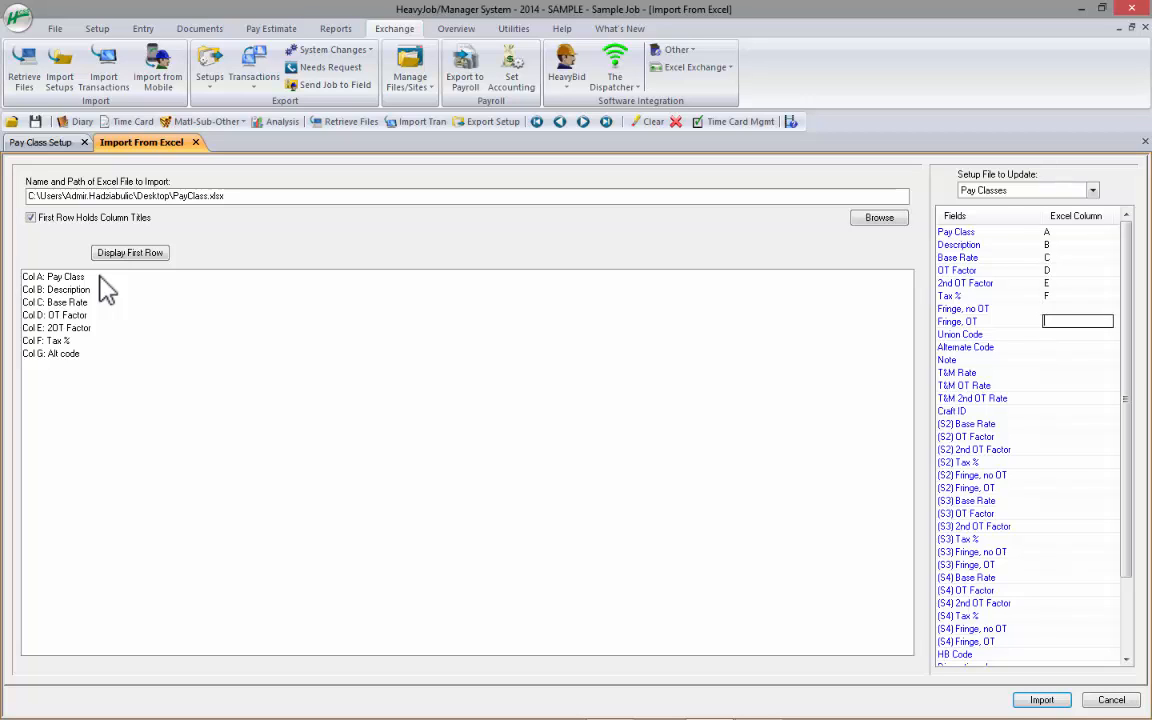
key("Return")
key("Return")
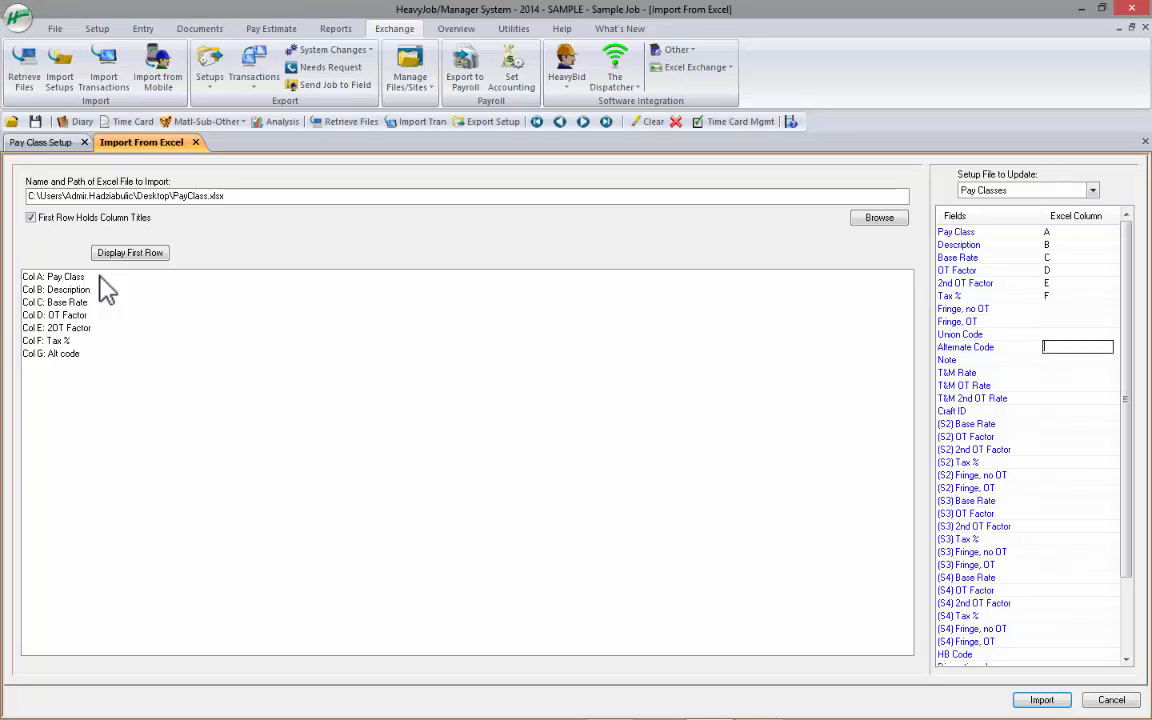
type("G")
key("Return")
Import the pay classes with the option to overwrite records already in the current job
left_click(1041, 700)
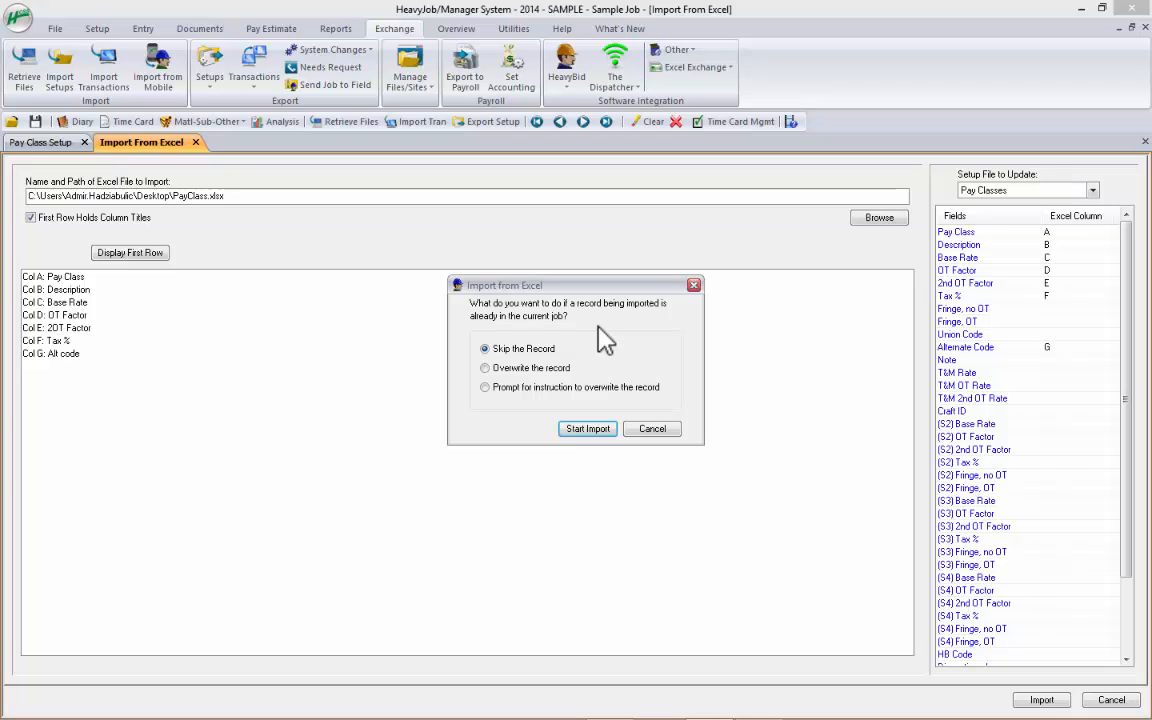
left_click(538, 368)
left_click(590, 429)
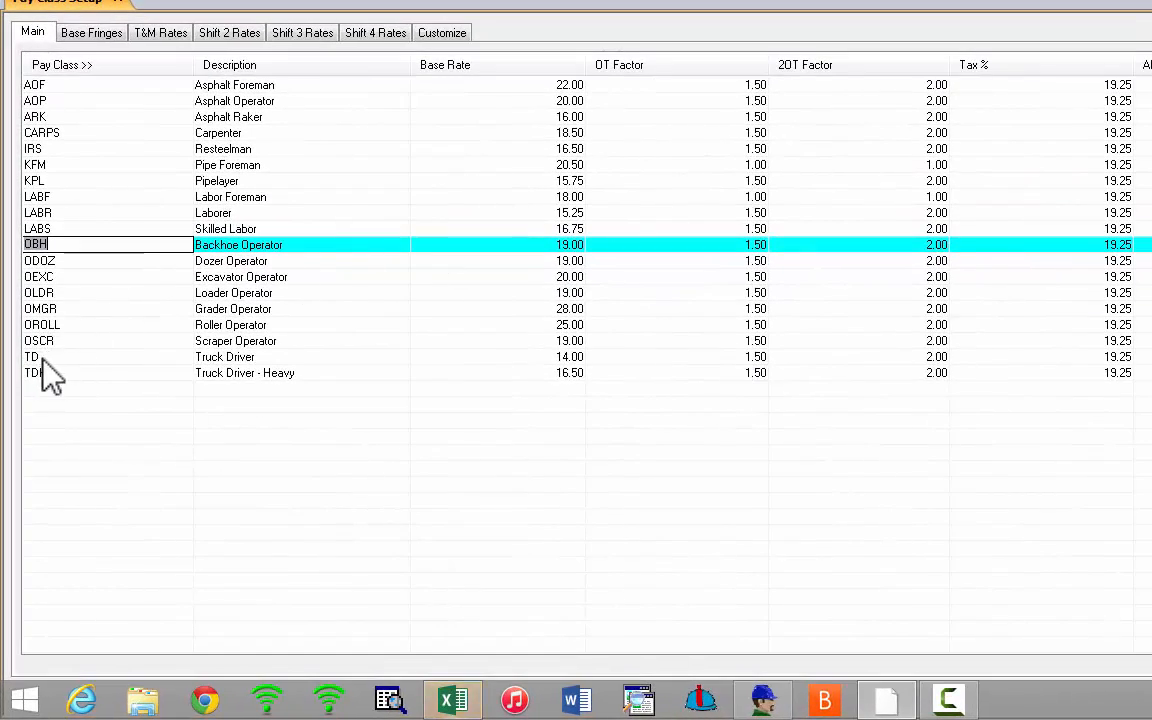
Check the imported TD pay class, the base rates of the three asphalt classes and the KFM description in Pay Class Setup
left_click(90, 356)
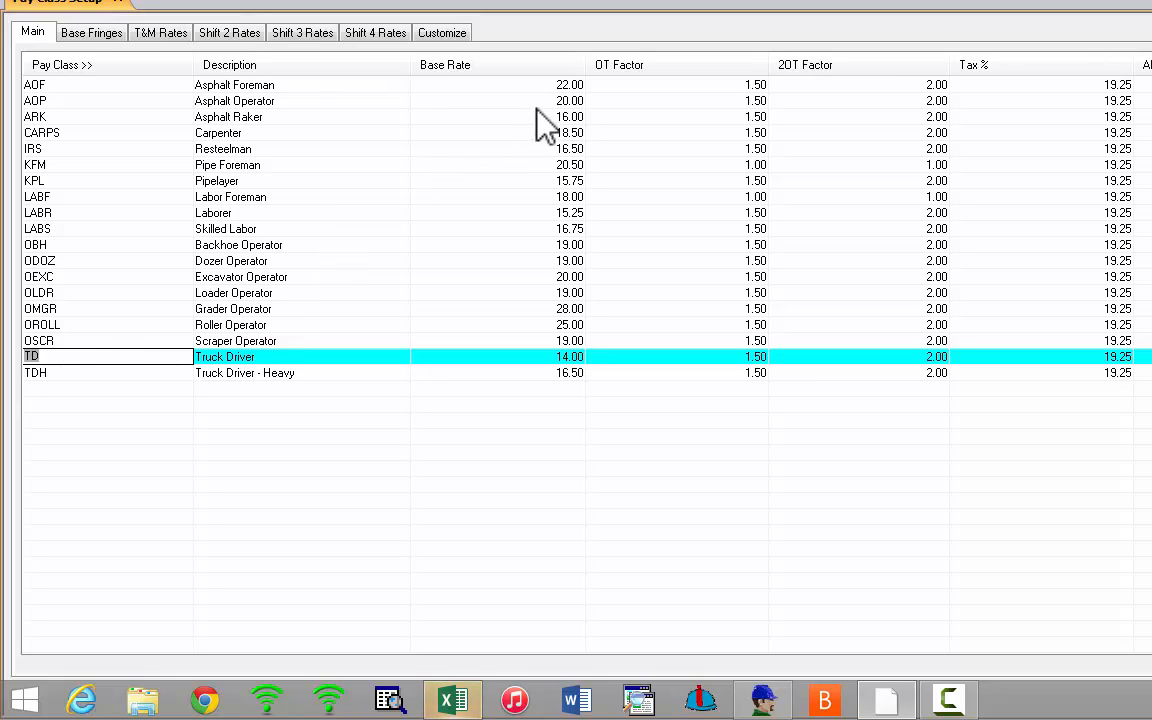
left_click(572, 85)
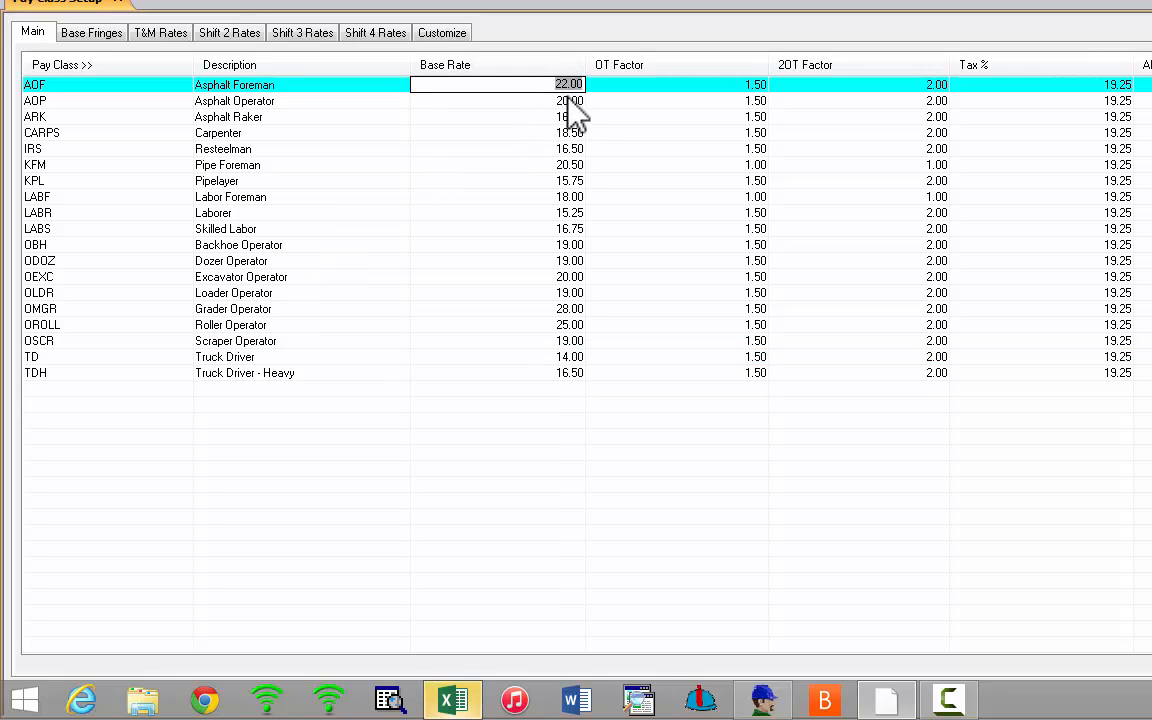
left_click(568, 101)
left_click(566, 117)
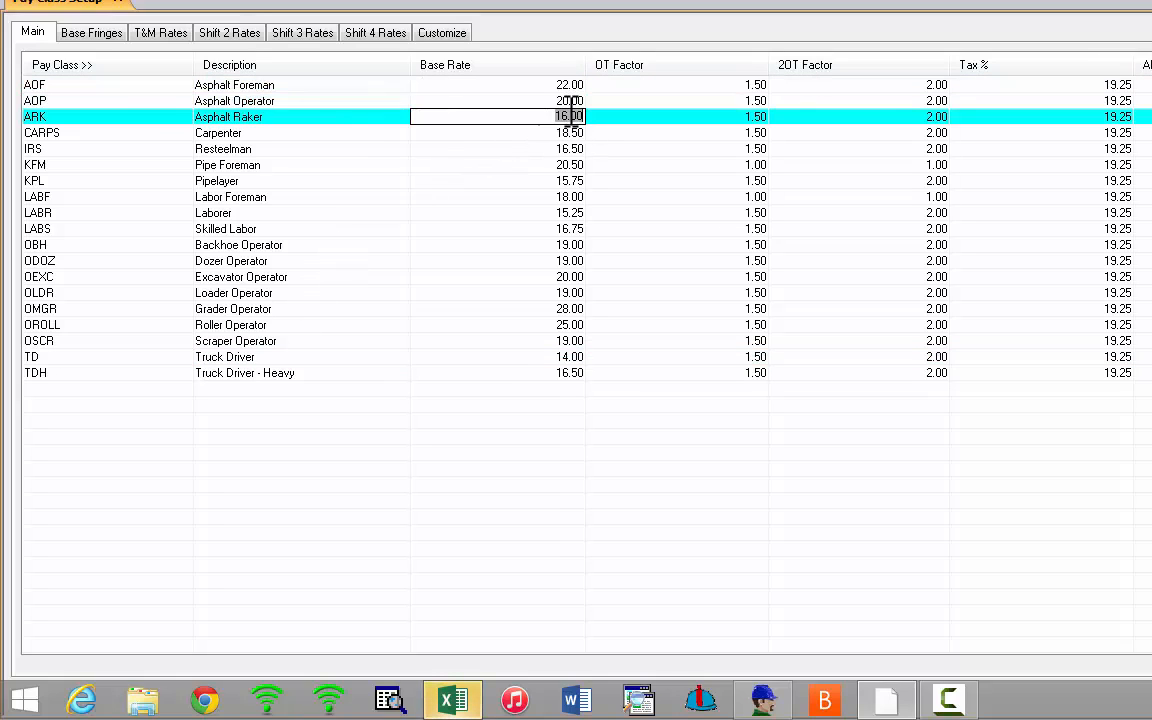
left_click(293, 164)
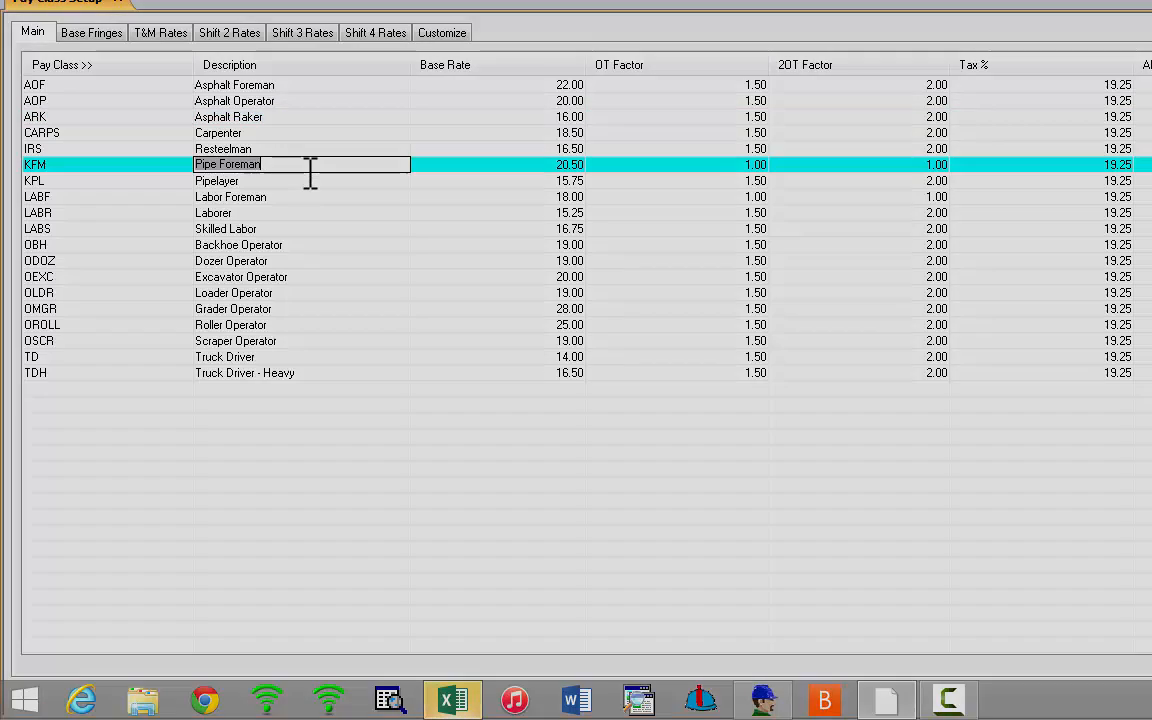